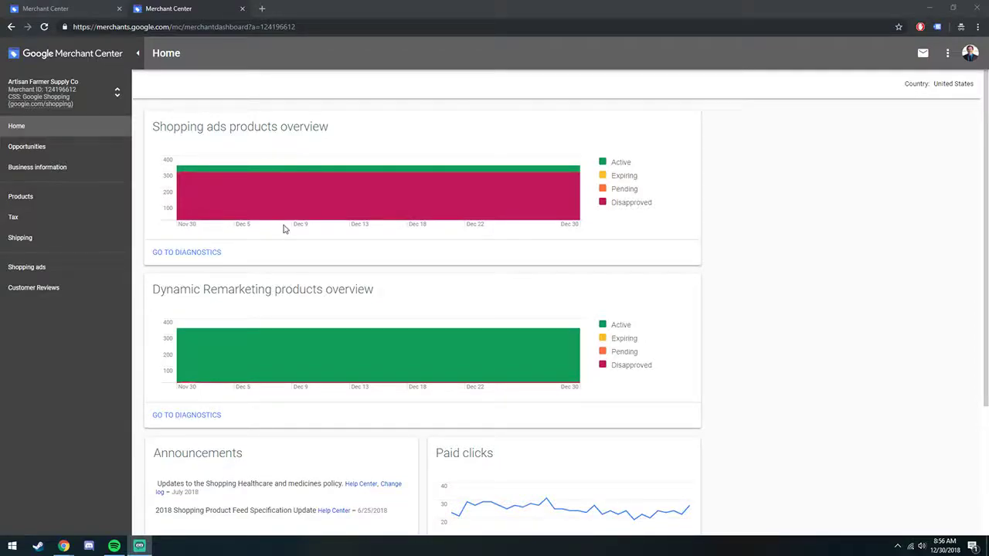
- Open the feed rules of the ChickenGuard primary feed and create a rule for the custom label 0 attribute
mouse_move(258, 216)
click(71, 199)
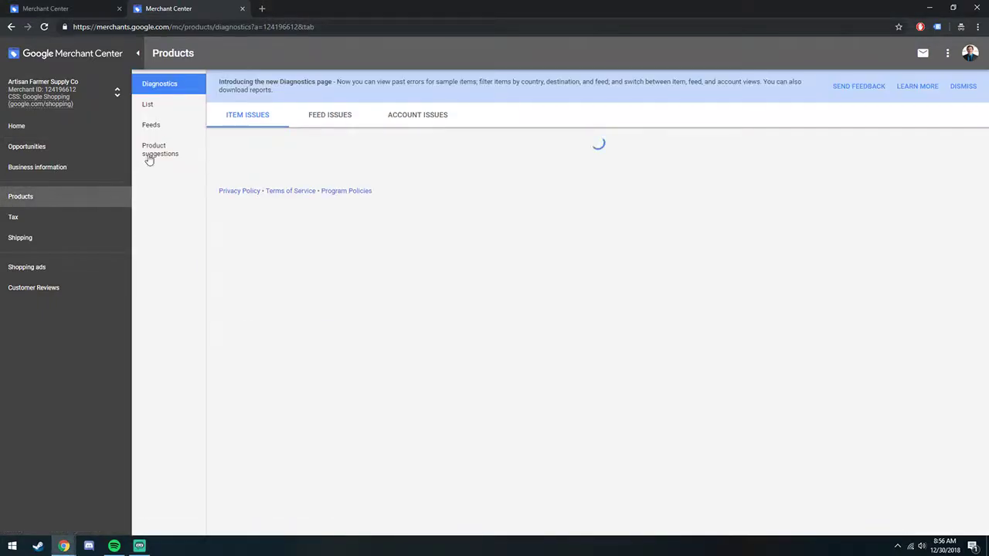
click(166, 128)
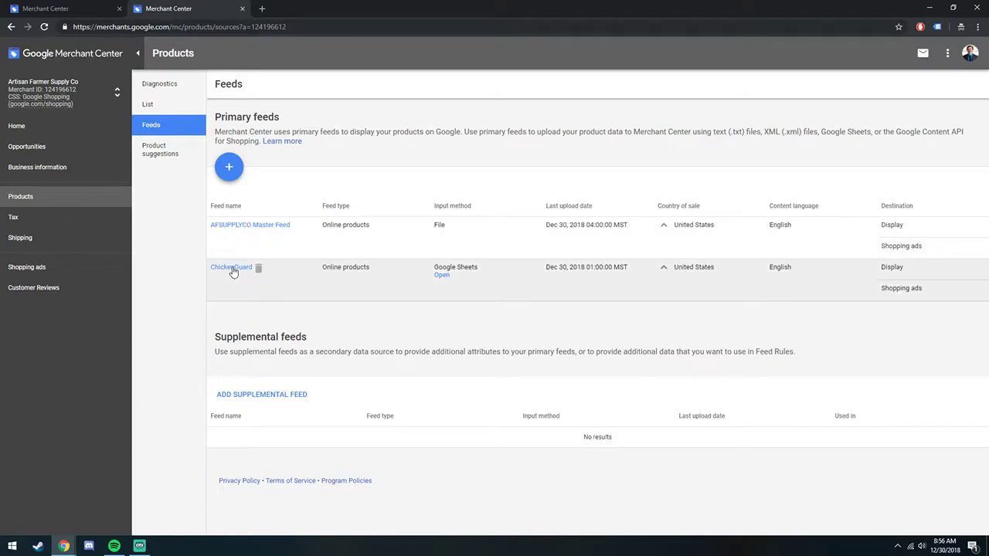
click(231, 267)
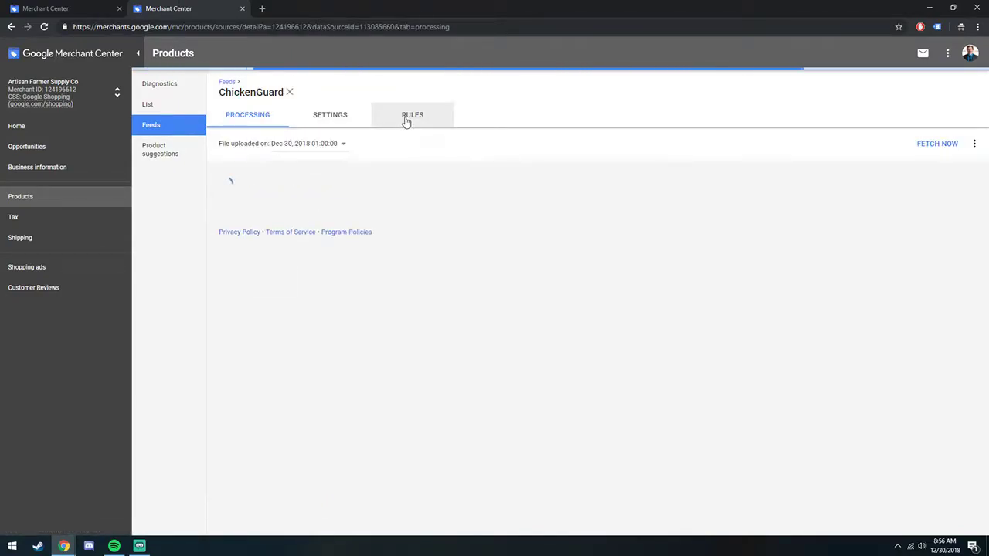
click(408, 118)
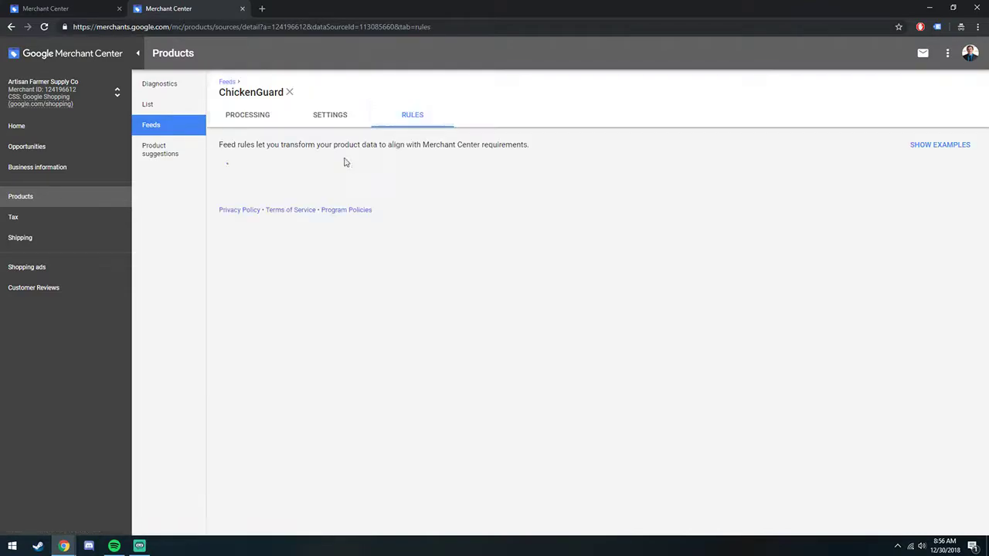
click(261, 340)
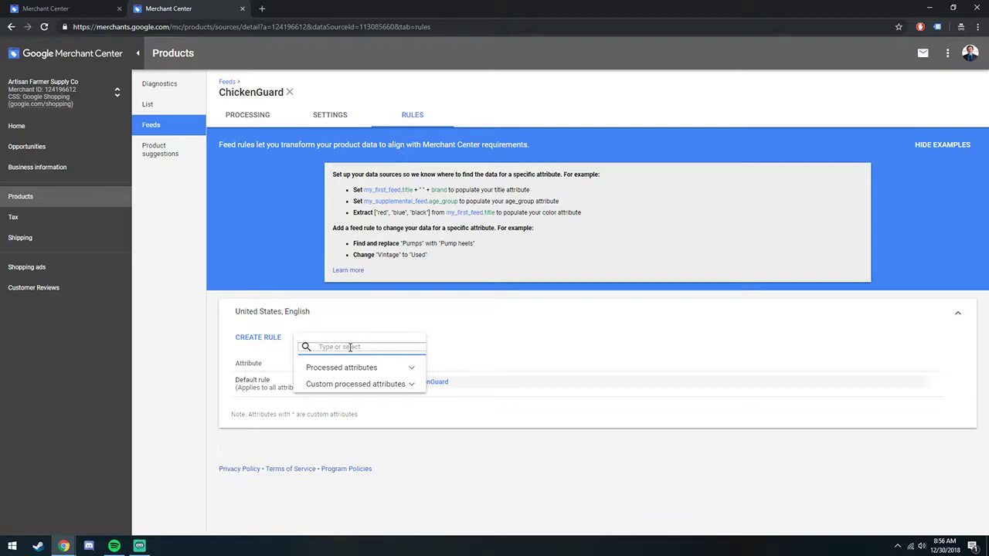
text(custom)
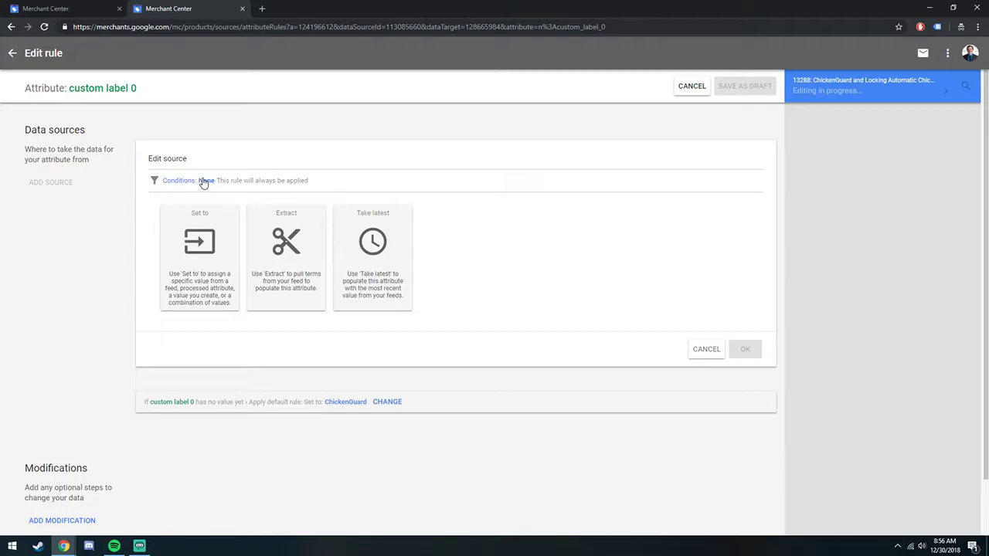
- Add a condition to the source so the rule applies only if the processed title contains 'Vanity'
click(203, 182)
click(222, 212)
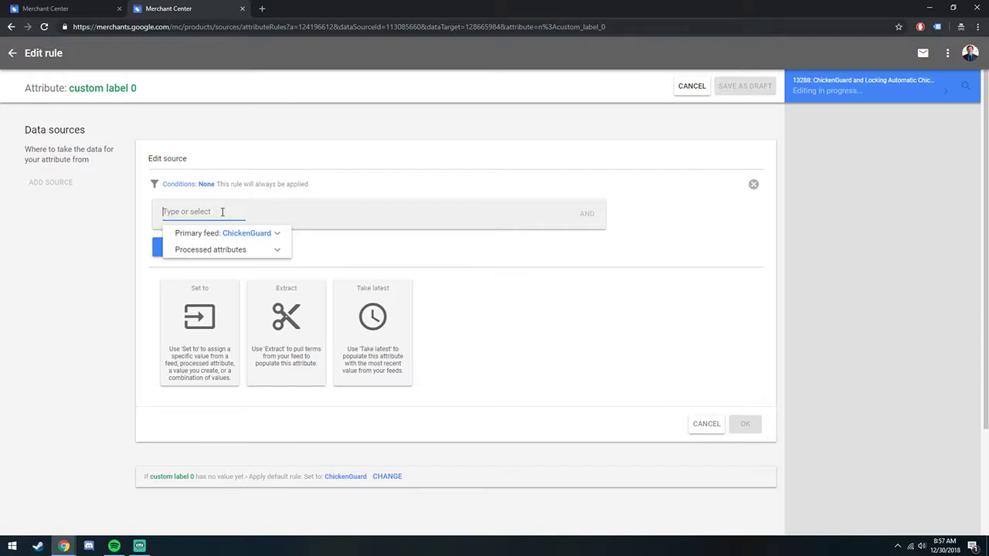
text(title)
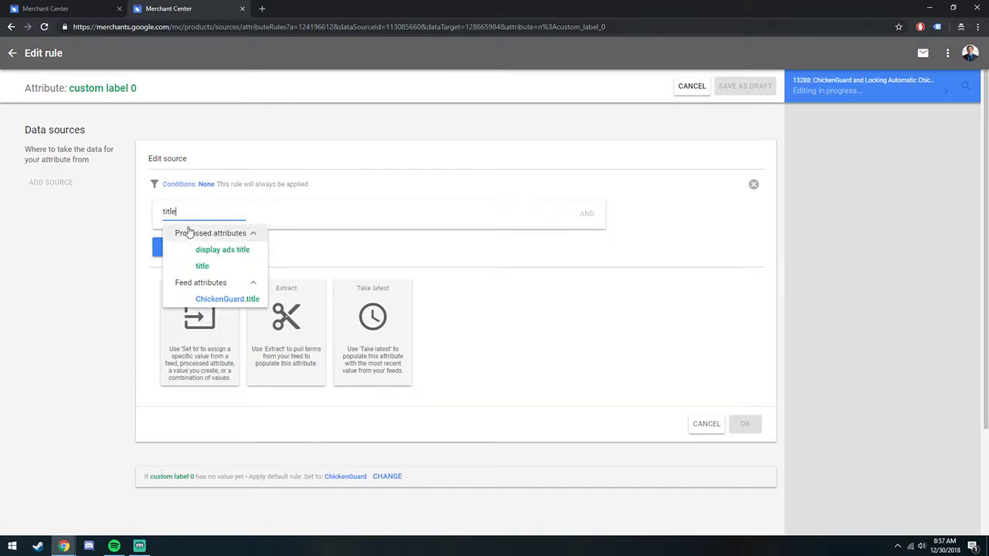
click(201, 265)
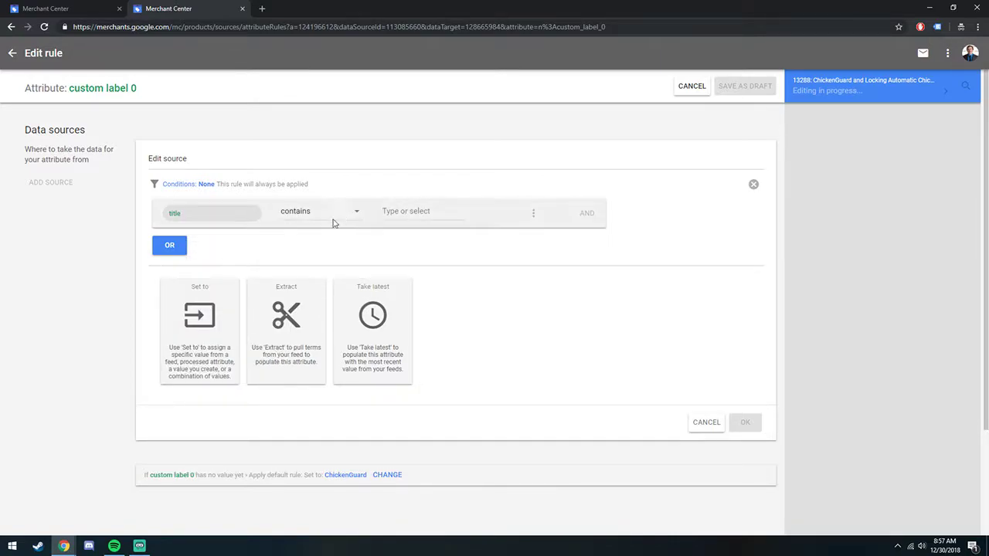
click(394, 210)
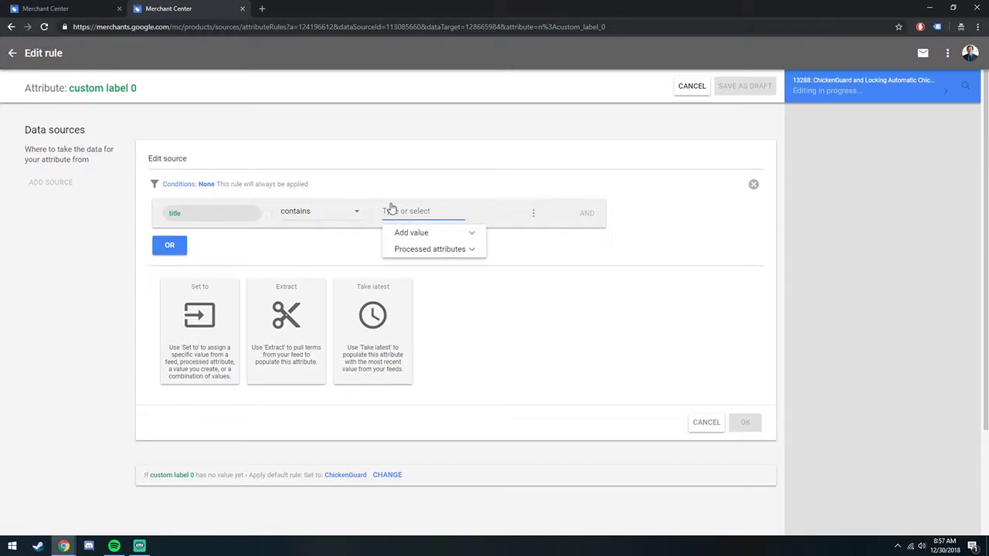
text(Vaniuty)
key(BackSpace)
key(BackSpace)
key(BackSpace)
text(ty)
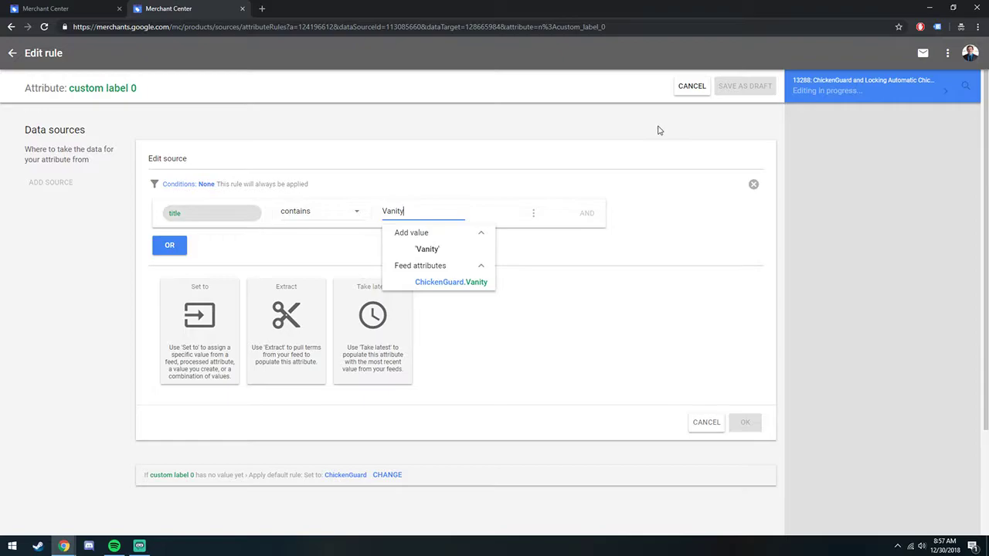
click(428, 249)
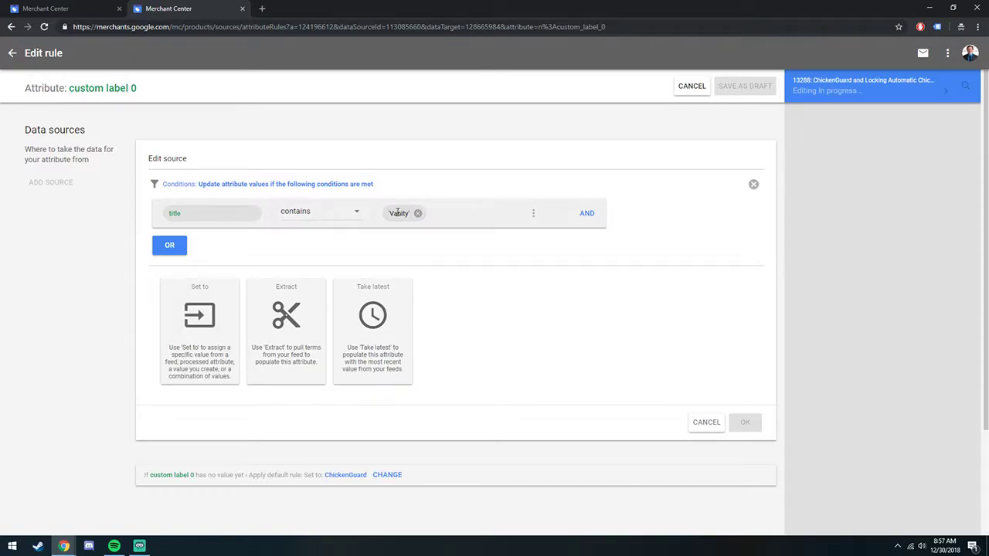
- Use Set to for assigning the value 'Vanity' to matching products, and confirm the source
click(230, 330)
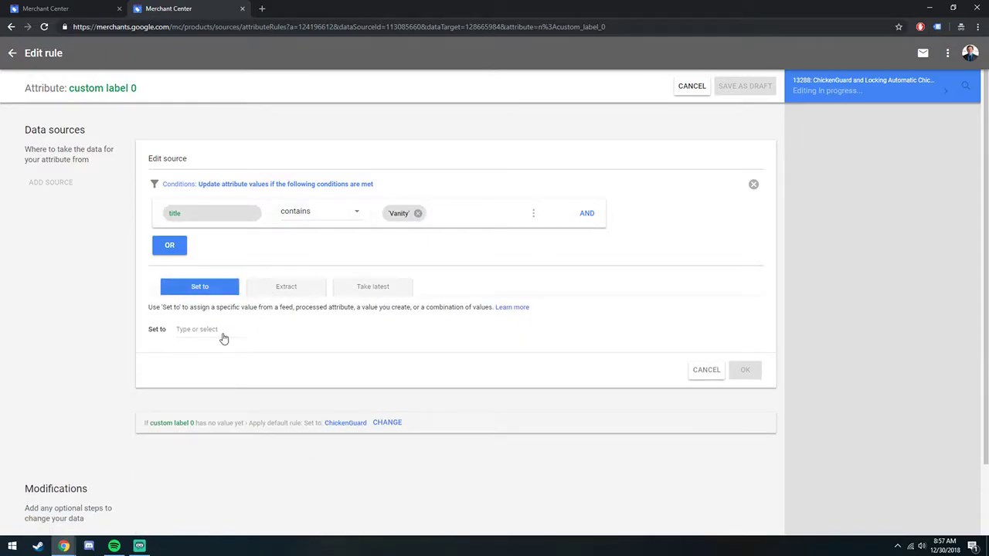
click(221, 330)
text(Title)
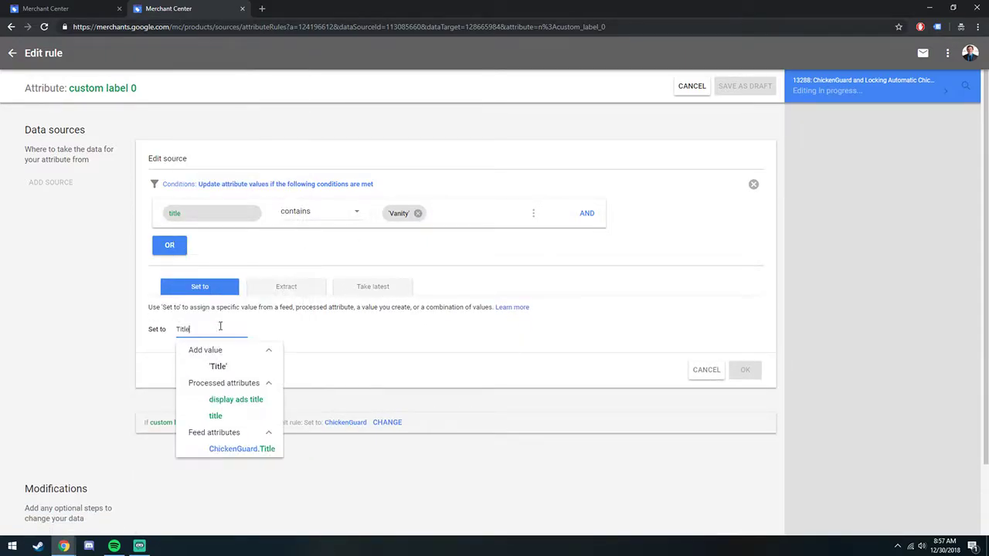
key(BackSpace)
key(BackSpace)
key(BackSpace)
key(BackSpace)
key(BackSpace)
text(Vanit)
key(BackSpace)
key(BackSpace)
text(ity)
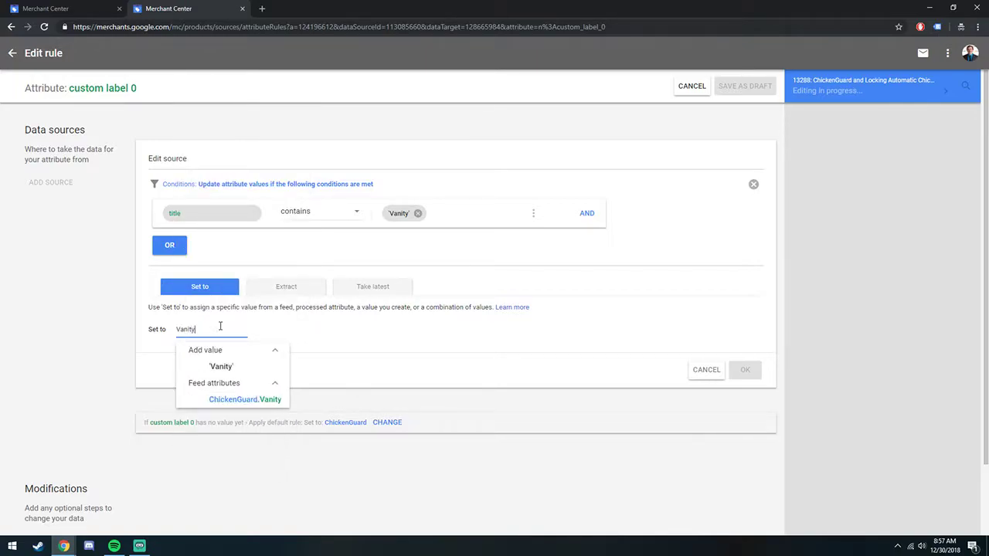
click(260, 368)
click(744, 369)
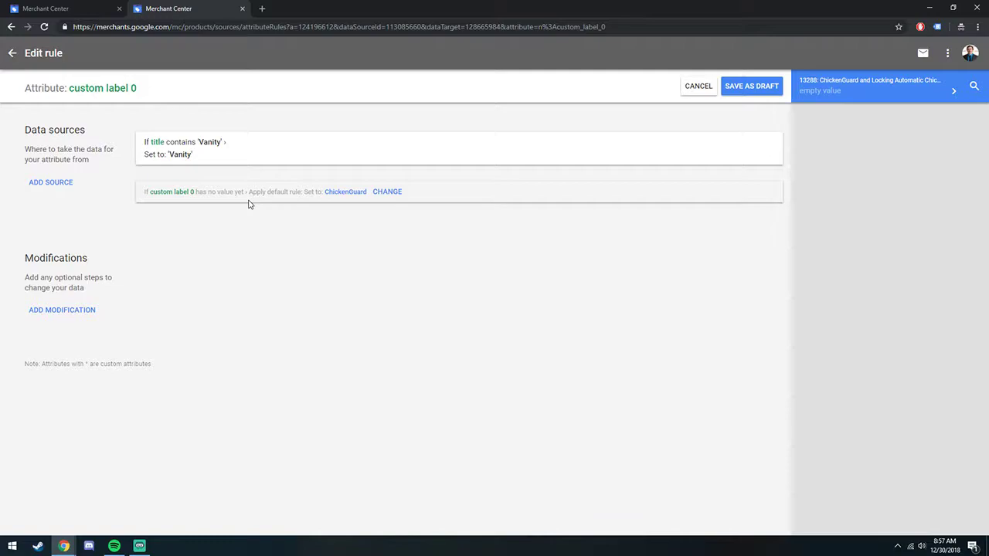
- Add a second data source to the custom label 0 rule
click(76, 183)
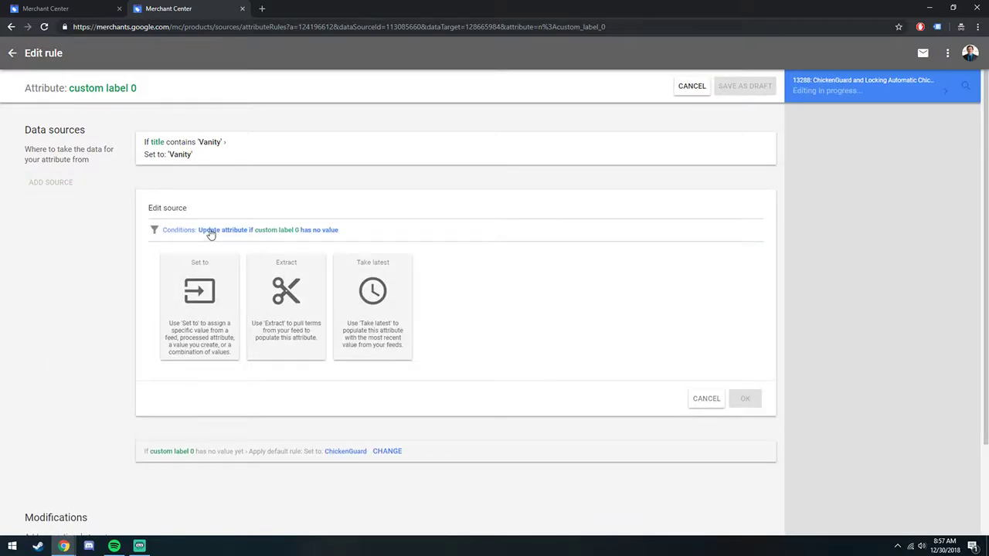
click(210, 233)
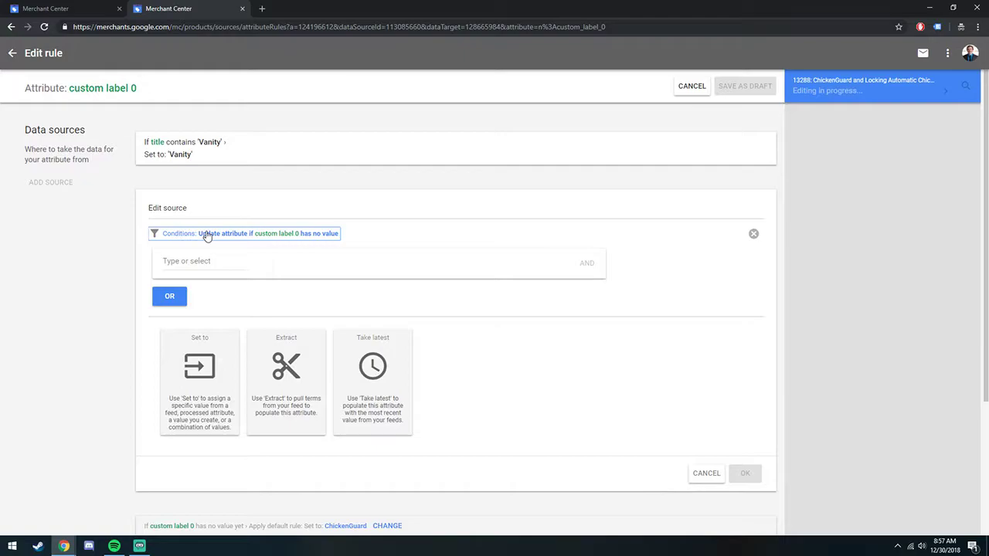
click(186, 261)
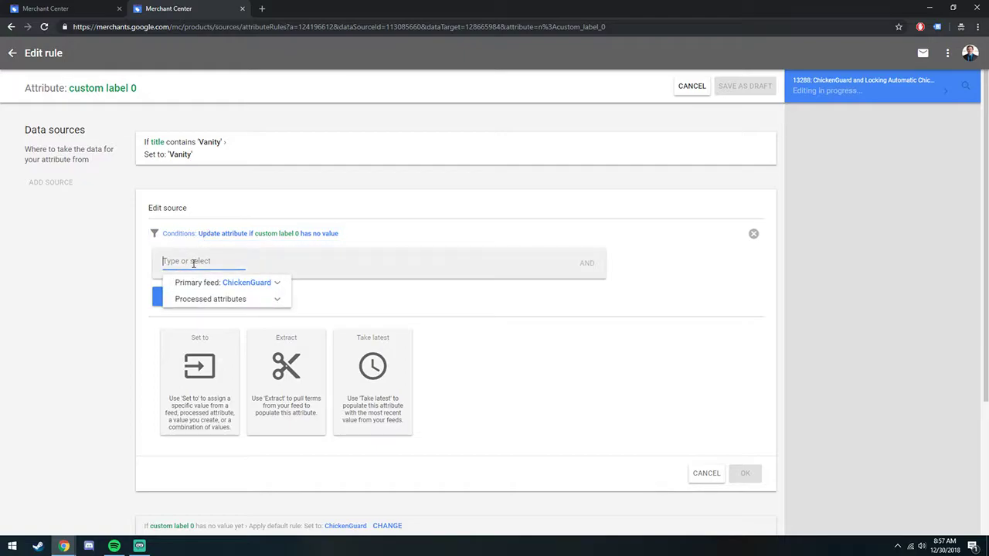
click(262, 9)
key(ctrl+w)
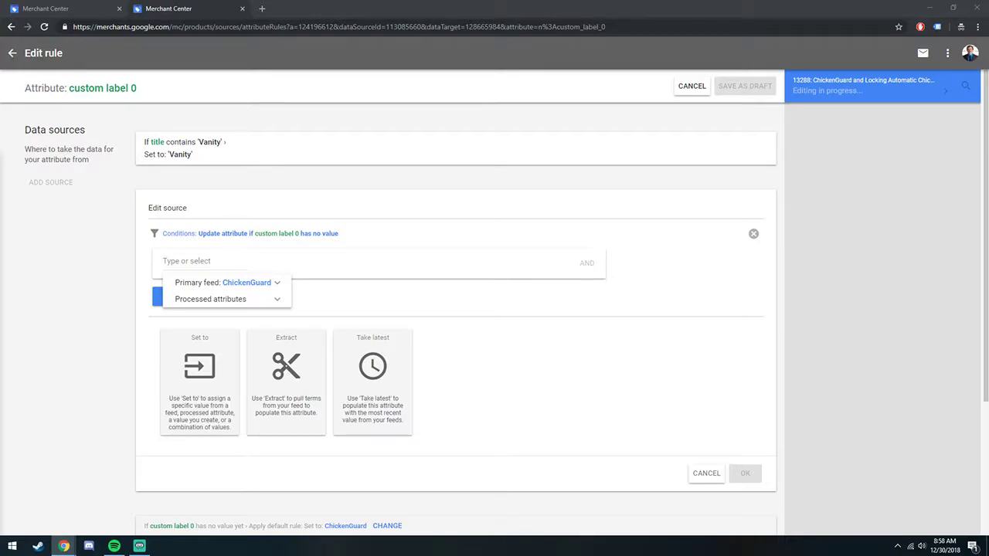
click(197, 260)
text(titl)
click(360, 294)
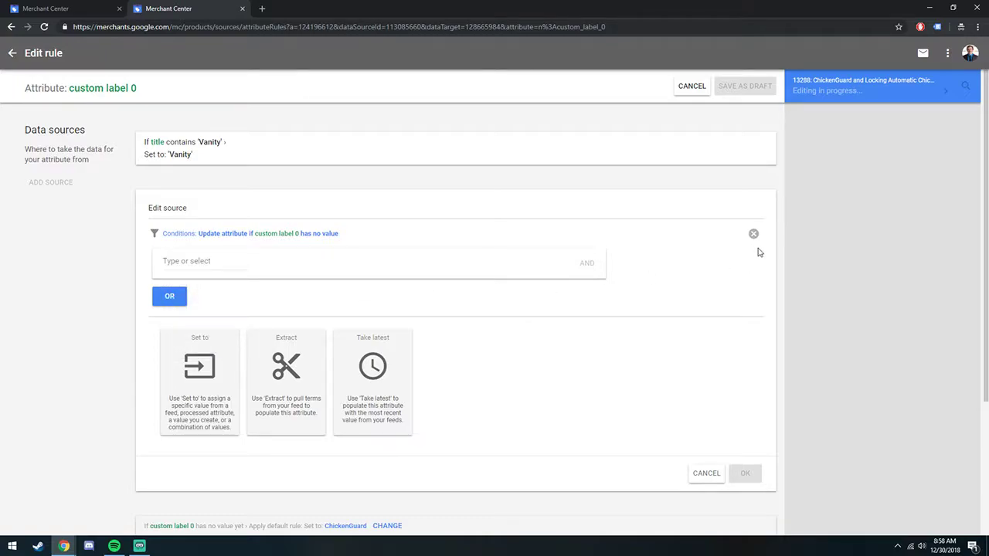
click(174, 259)
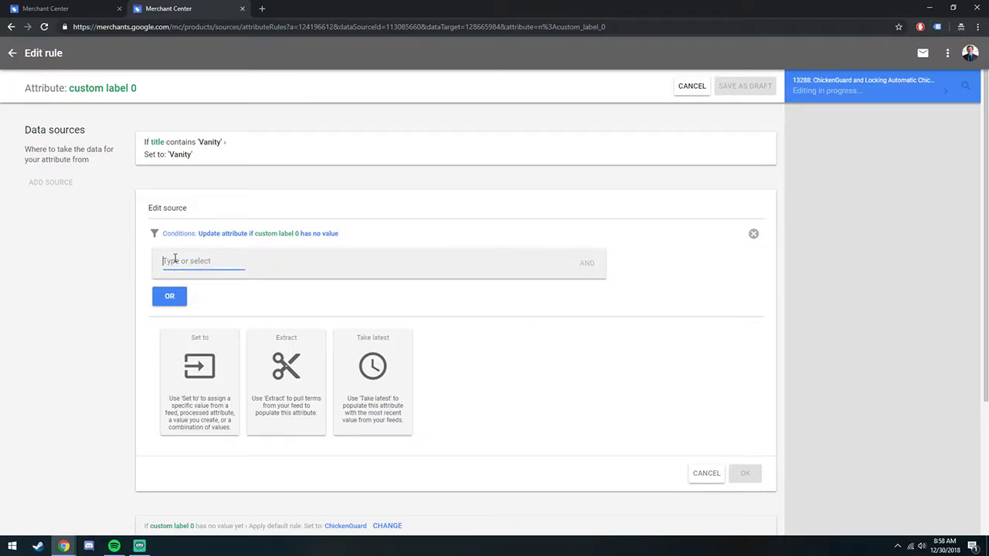
click(753, 234)
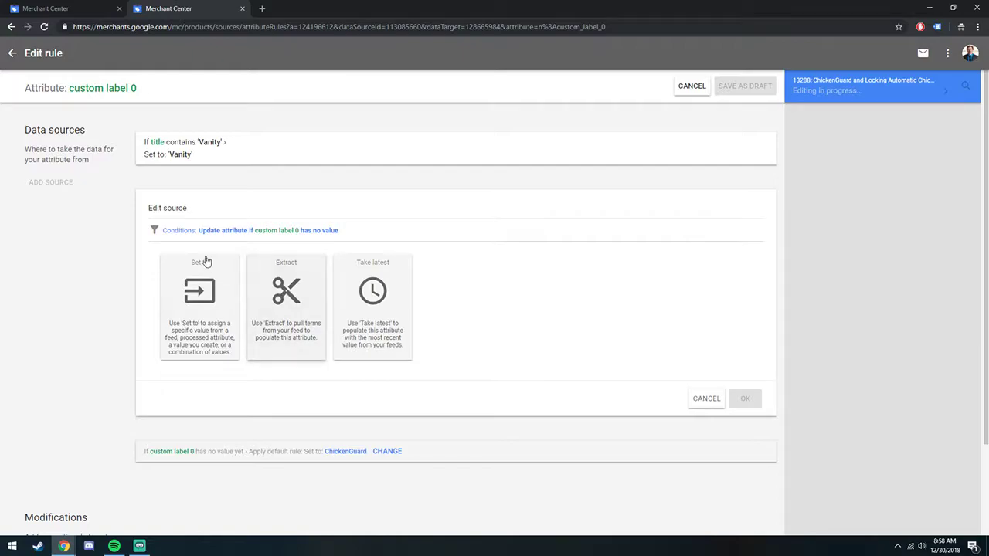
- Make the second source an Extract operation that reads from the processed title attribute
click(278, 305)
scroll(221, 311, down, 1)
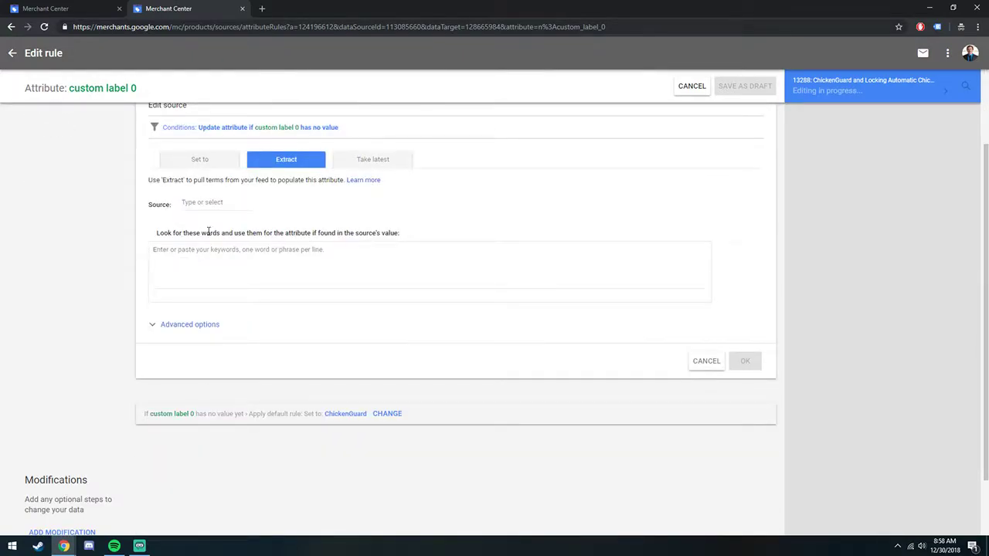
scroll(208, 231, up, 1)
click(214, 307)
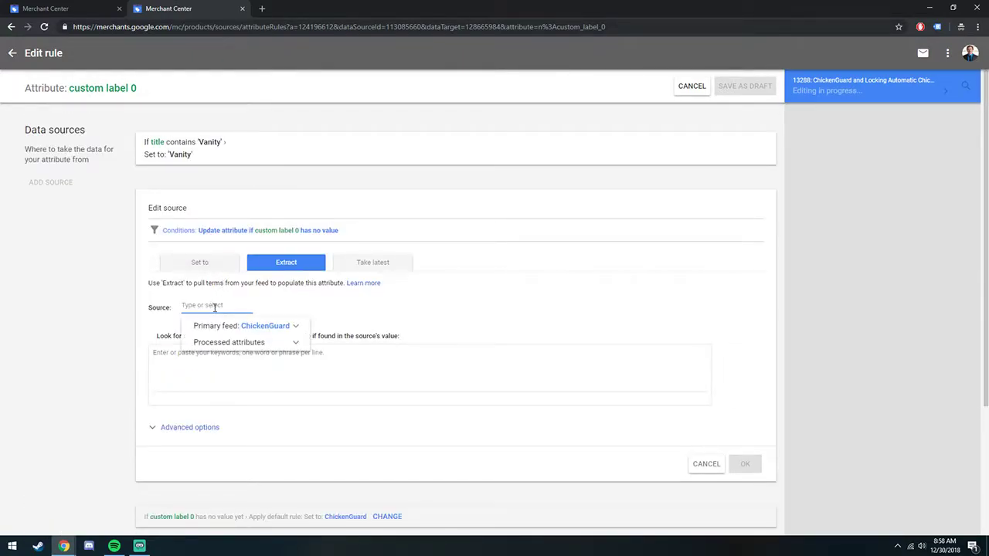
text(title)
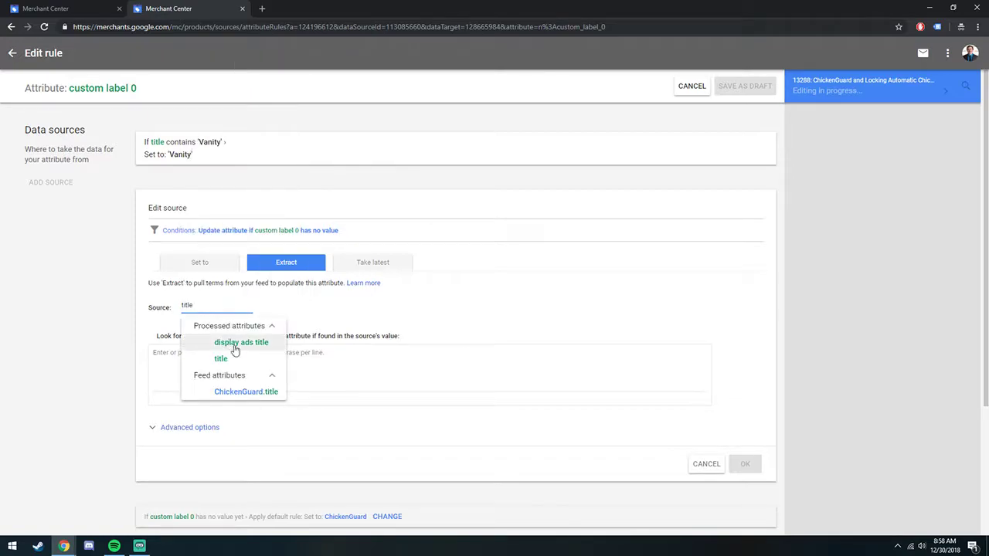
click(243, 360)
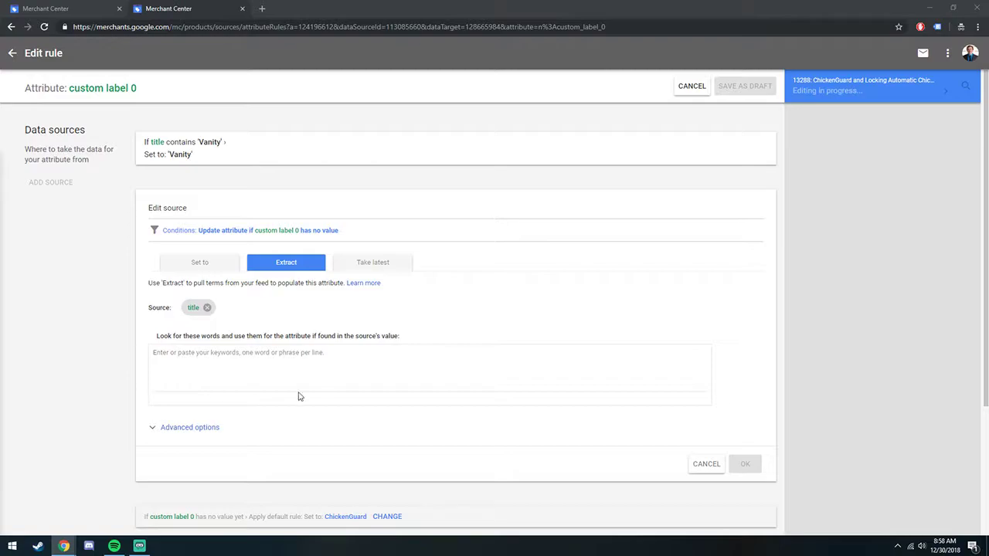
- Paste the colour keyword list from Black to Bronze as the words to extract, and confirm the source
click(253, 381)
key(ctrl+v)
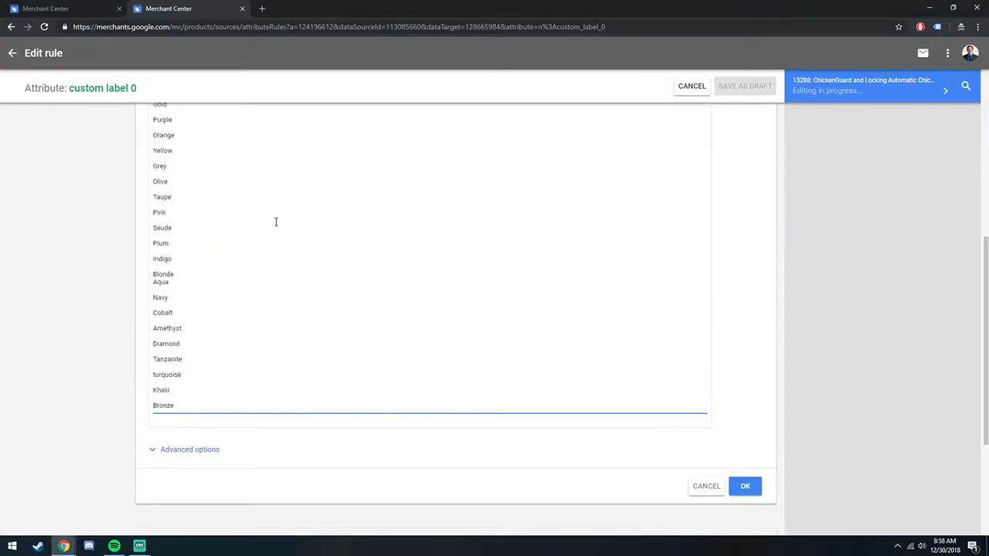
scroll(270, 228, up, 5)
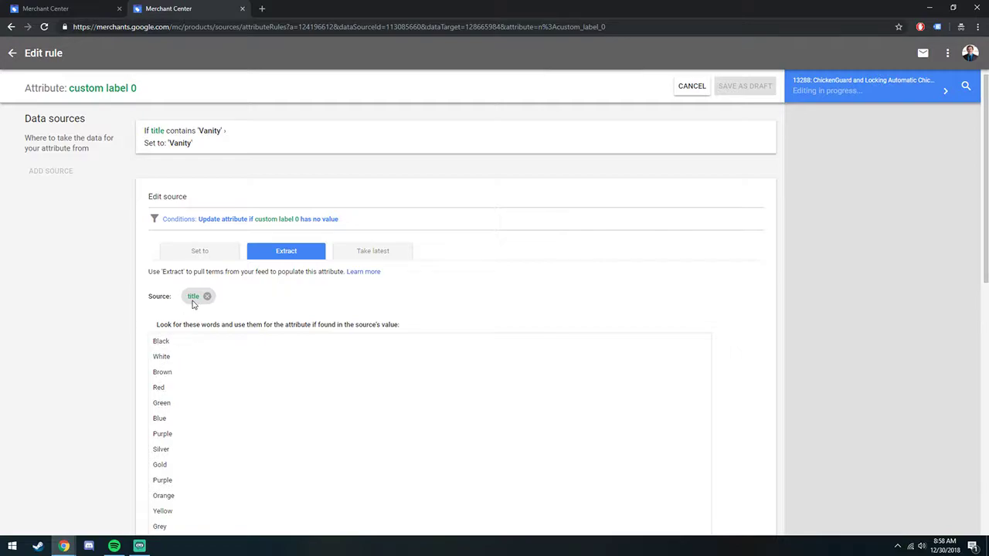
scroll(194, 309, down, 1)
scroll(225, 205, up, 2)
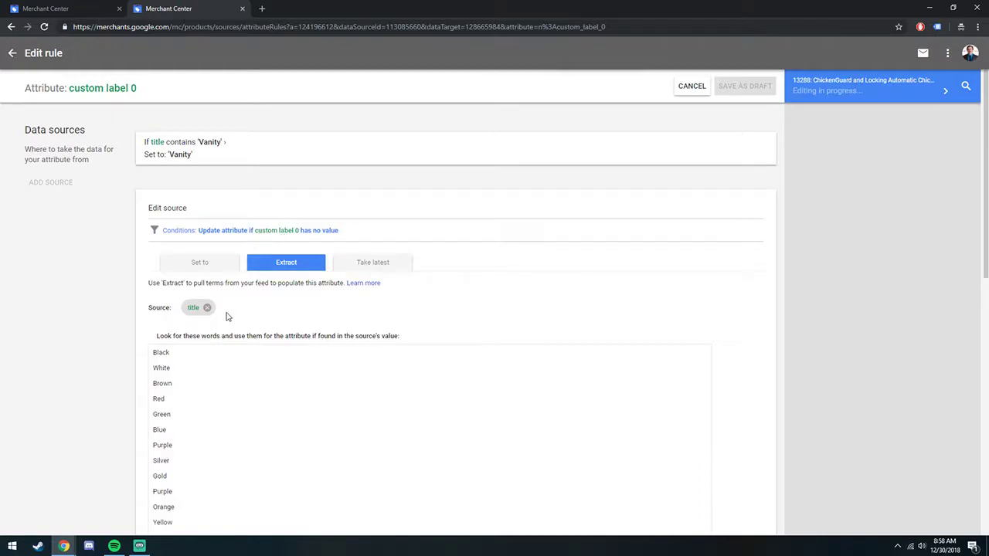
scroll(245, 328, down, 2)
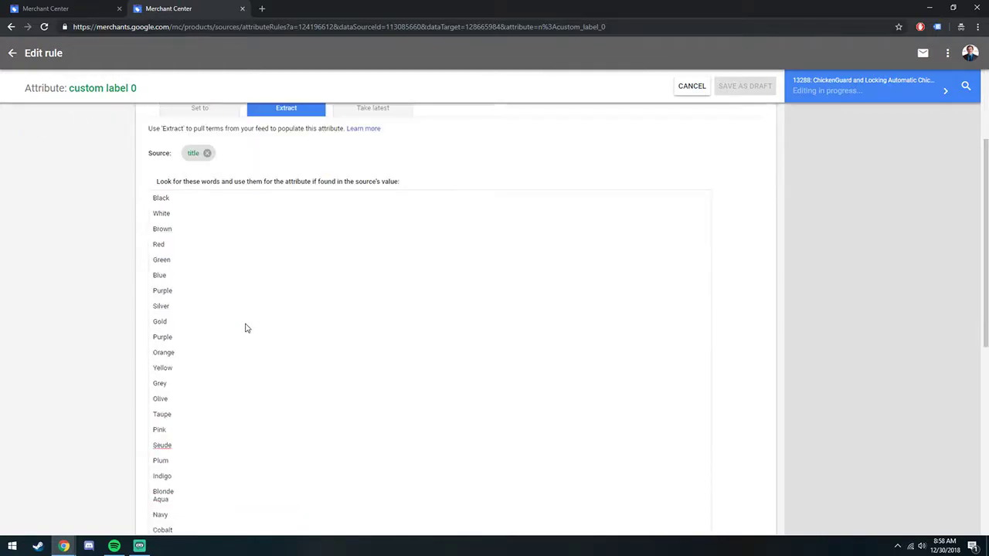
scroll(246, 328, down, 5)
click(743, 342)
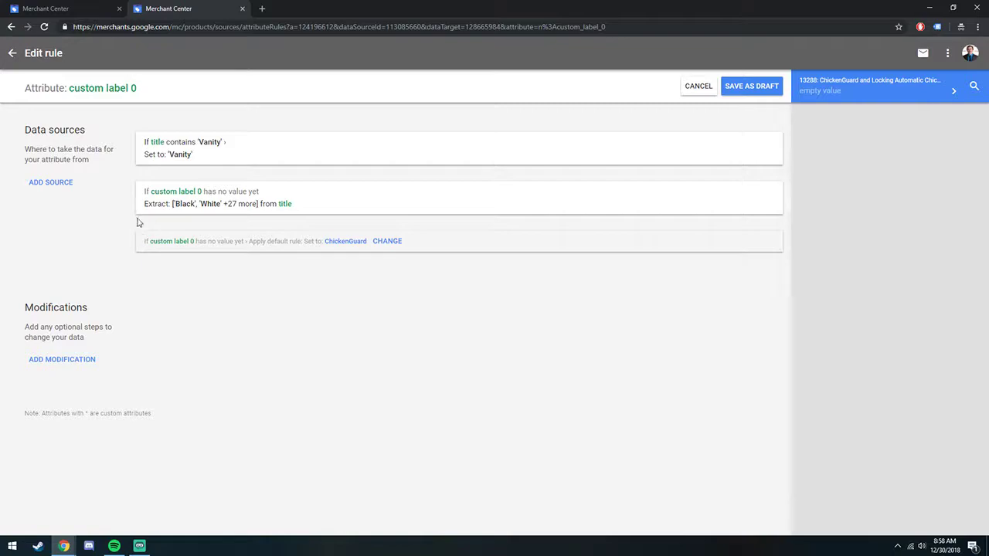
- Add a third data source to the custom label 0 rule and base its condition on the processed price attribute
click(51, 184)
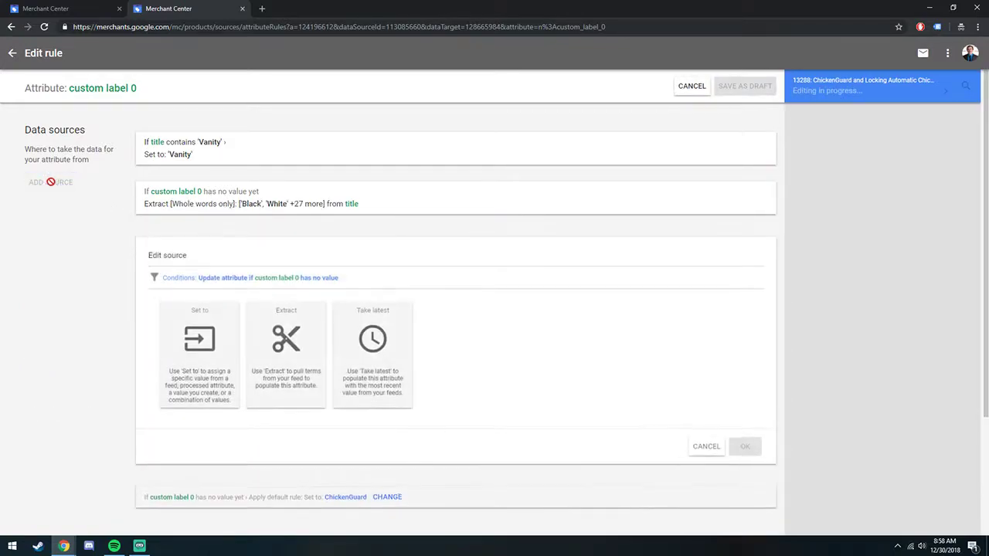
click(224, 279)
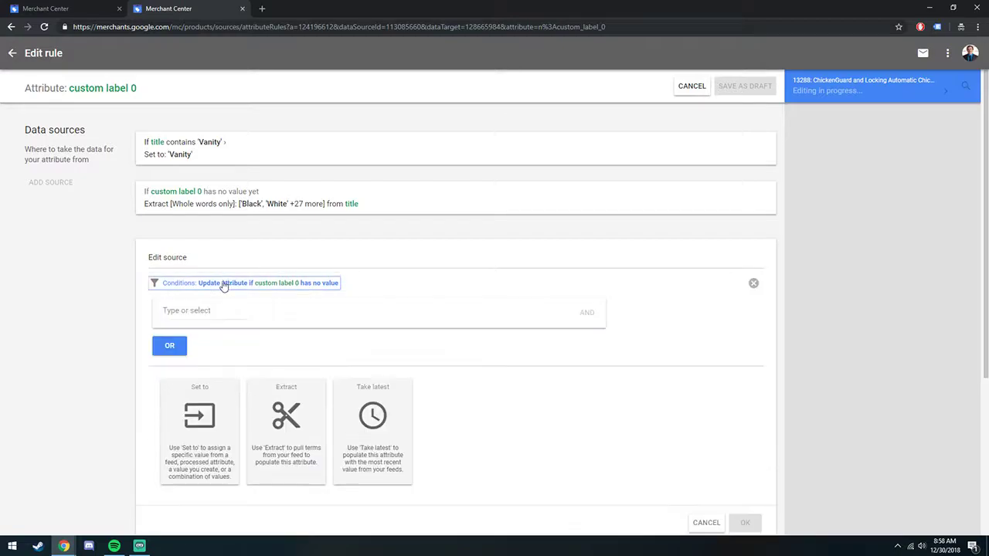
click(194, 309)
text(price)
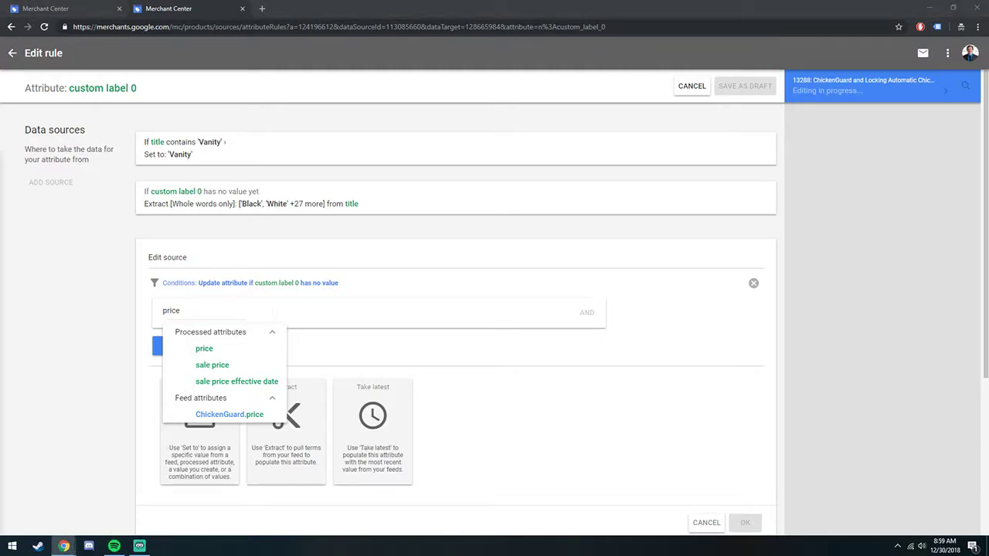
click(217, 348)
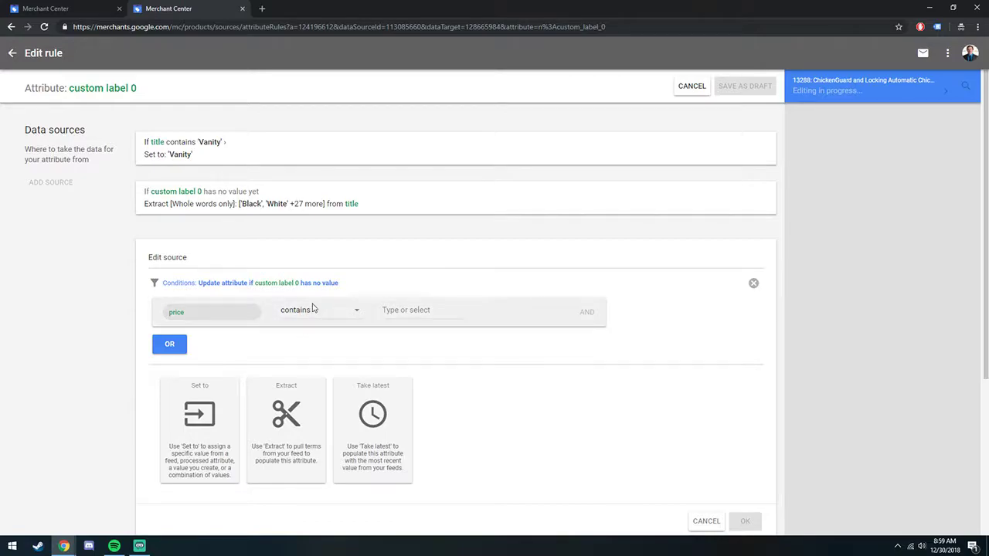
- Make the price condition require a value that is greater than 5
click(314, 311)
scroll(349, 377, down, 1)
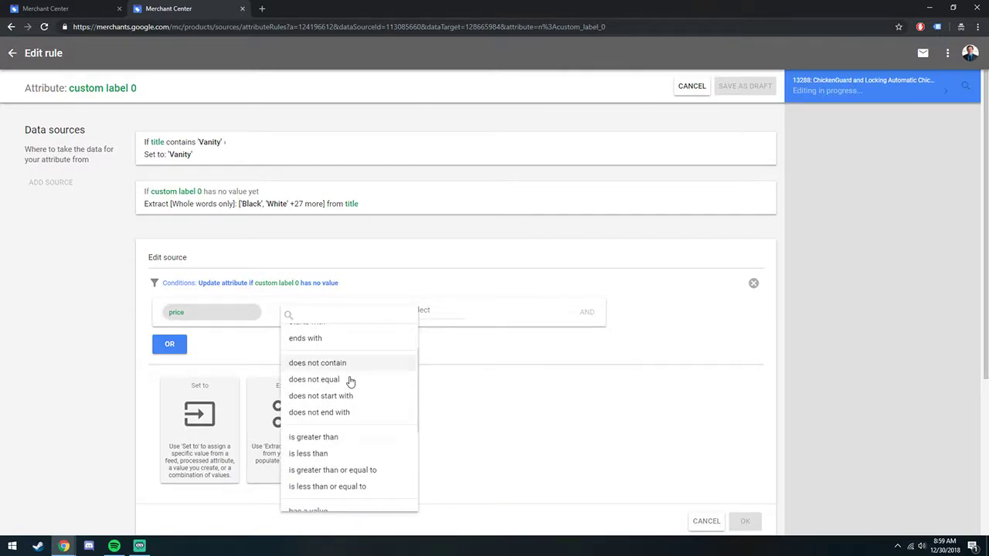
click(332, 438)
click(401, 310)
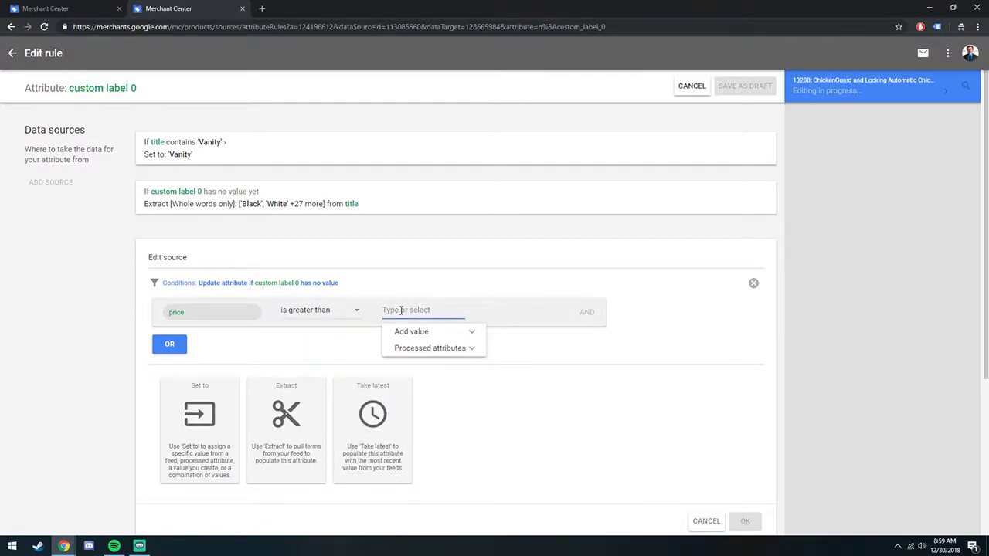
text(5)
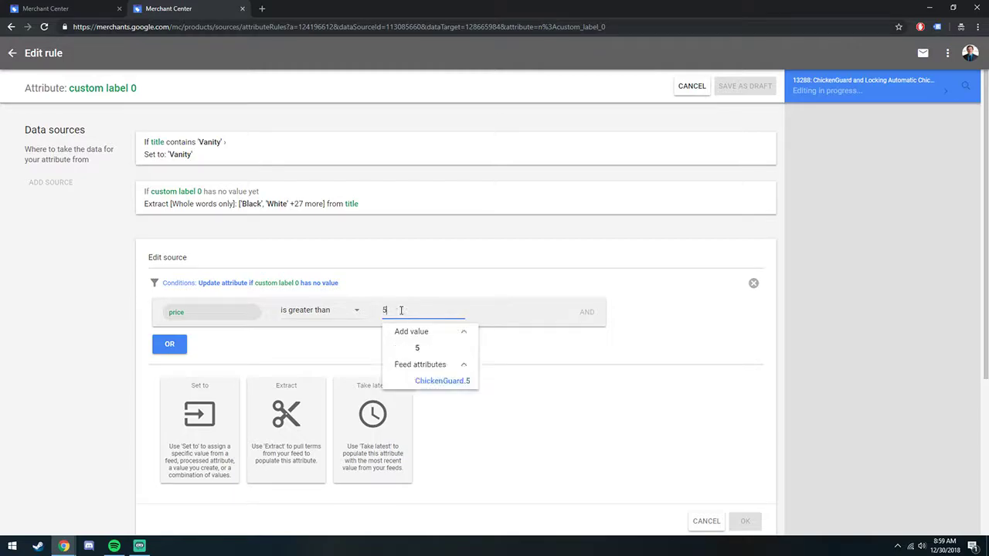
click(423, 351)
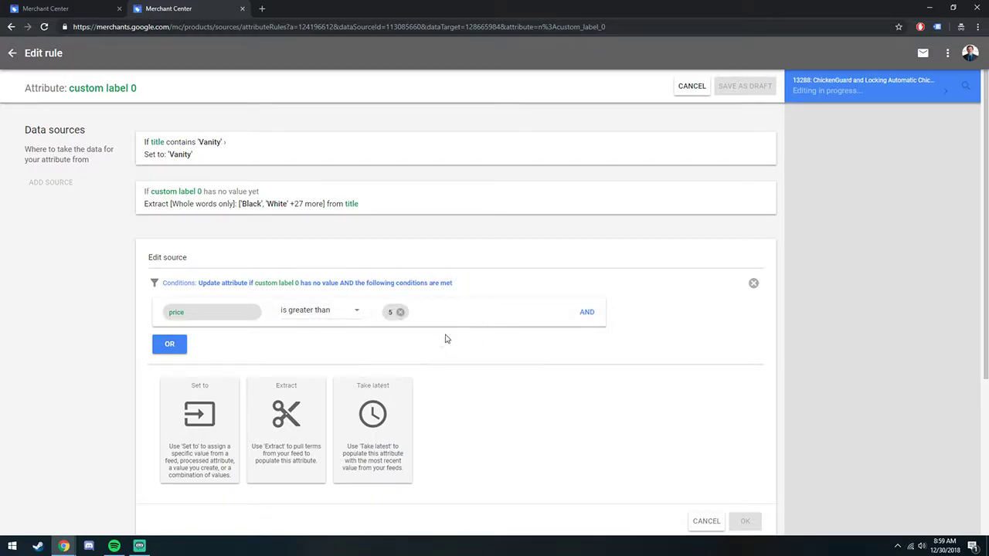
- Add an AND condition requiring that the processed price attribute is less than 25
click(586, 312)
click(192, 340)
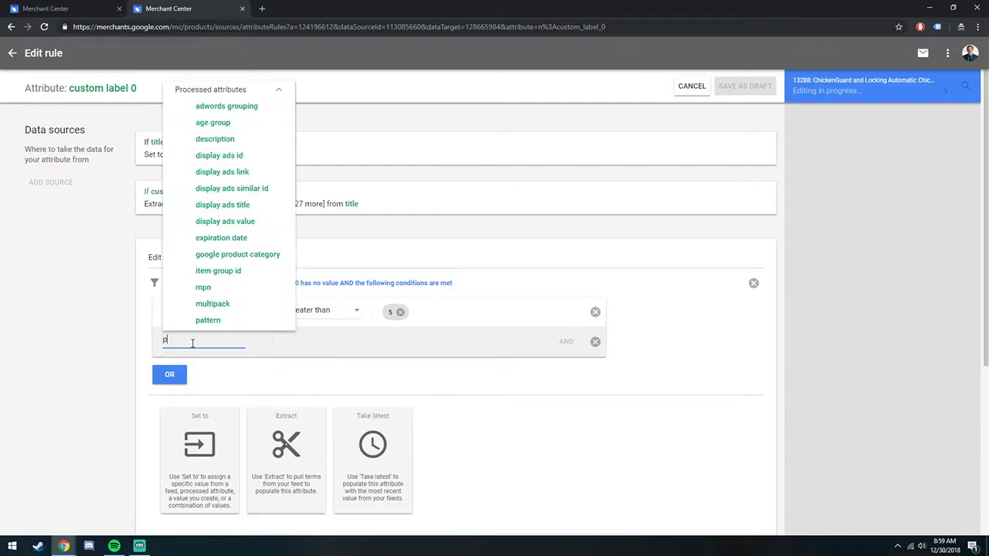
text(price)
click(233, 378)
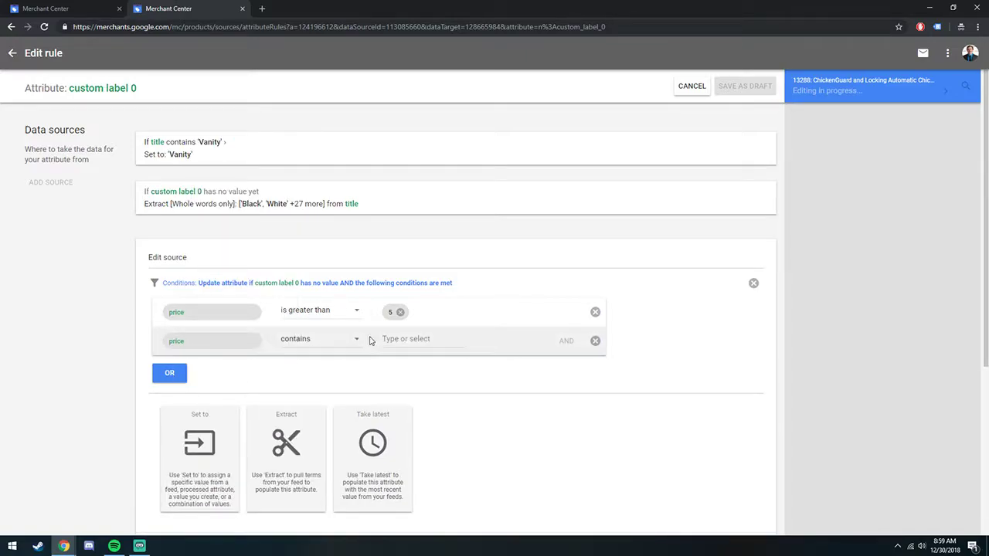
click(351, 343)
scroll(332, 288, down, 1)
click(331, 289)
click(413, 339)
text(25)
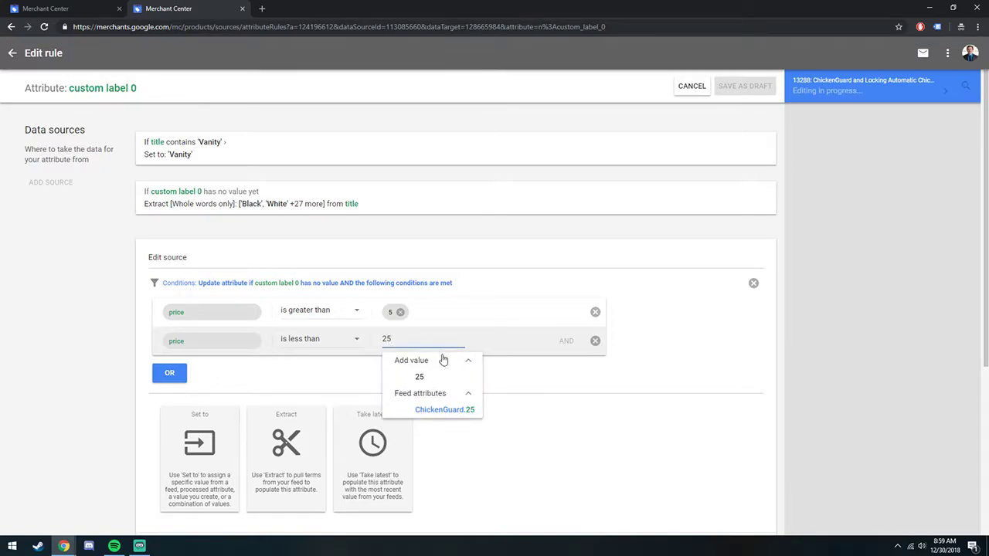
click(420, 376)
- Use Set to for assigning the value '5 to 25' to products in this price range, and confirm the source
scroll(324, 348, down, 2)
click(227, 325)
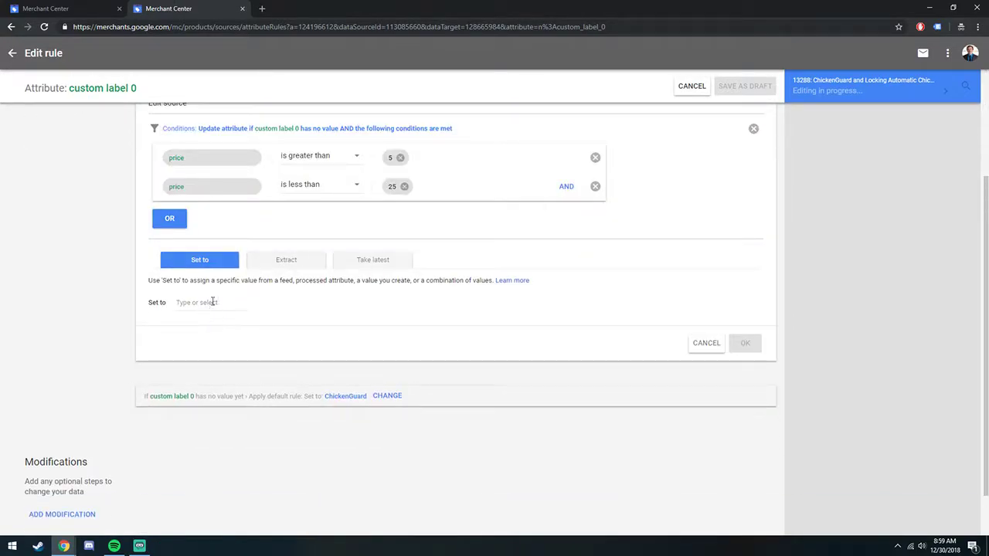
click(205, 304)
text(5 to 25)
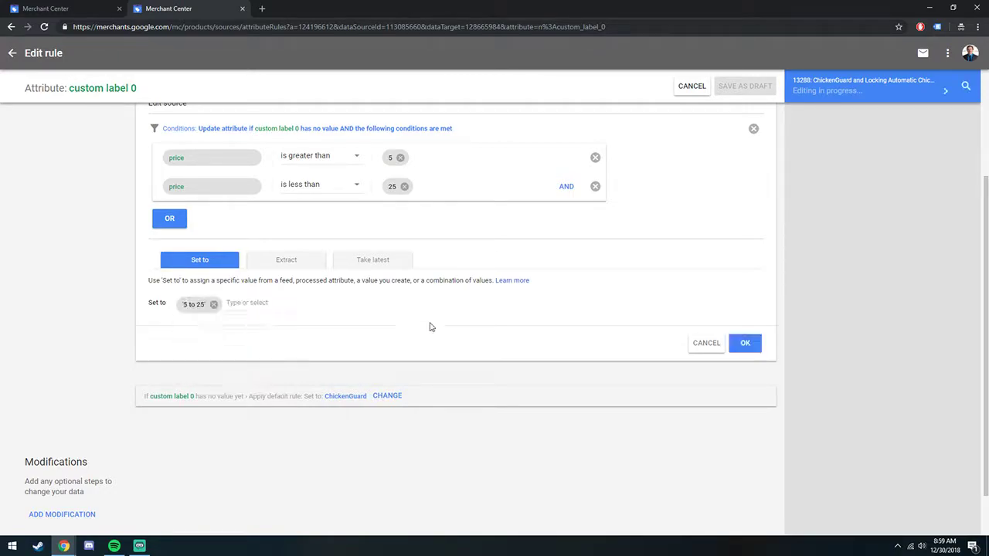
scroll(466, 322, up, 2)
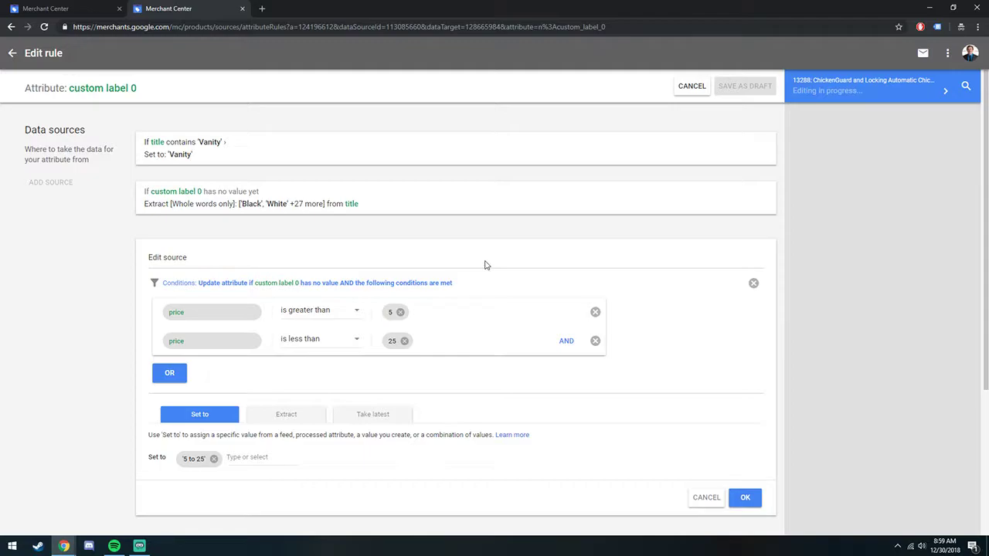
click(387, 312)
click(106, 291)
click(746, 497)
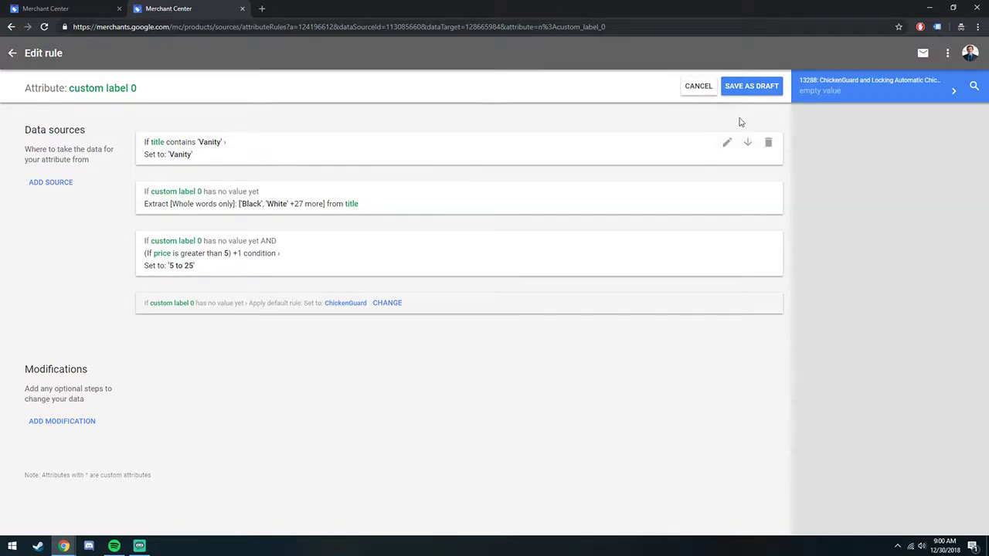
- Save the custom label 0 rule as a draft and apply the draft feed rules to the feed
click(751, 86)
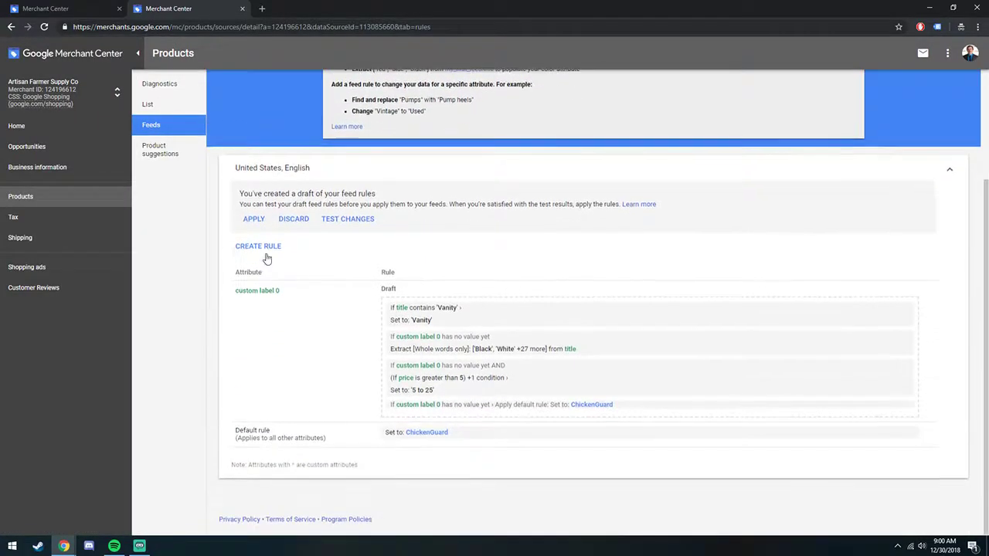
click(252, 219)
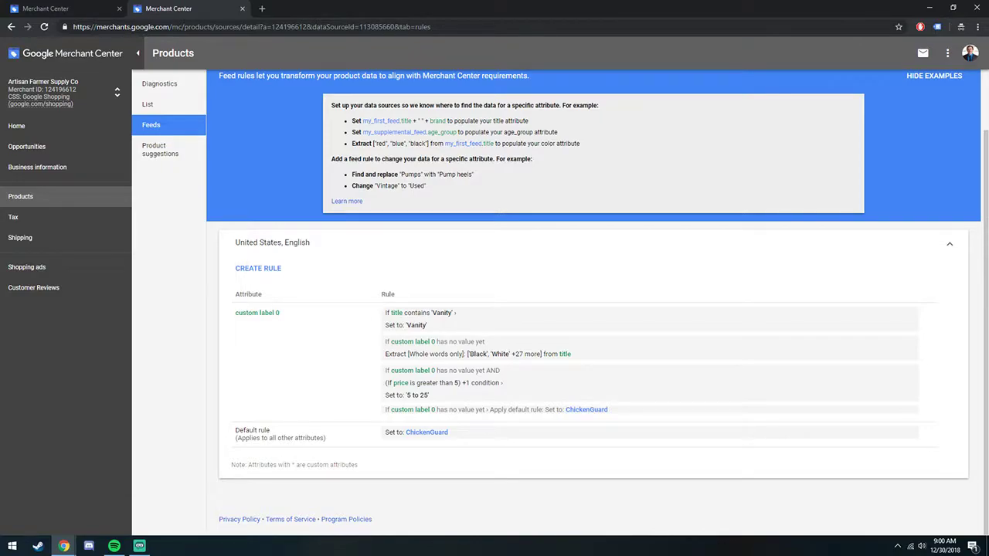
key(alt+Tab)
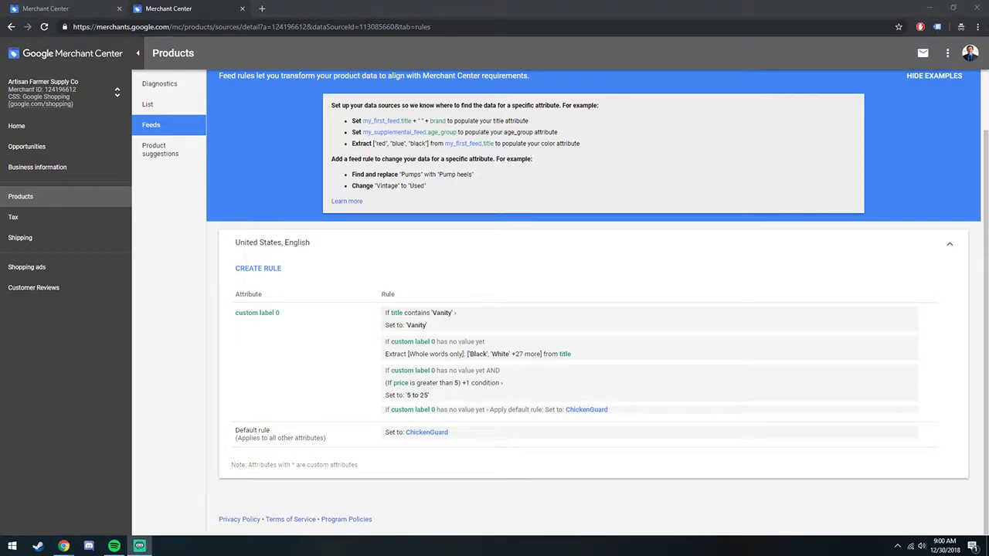